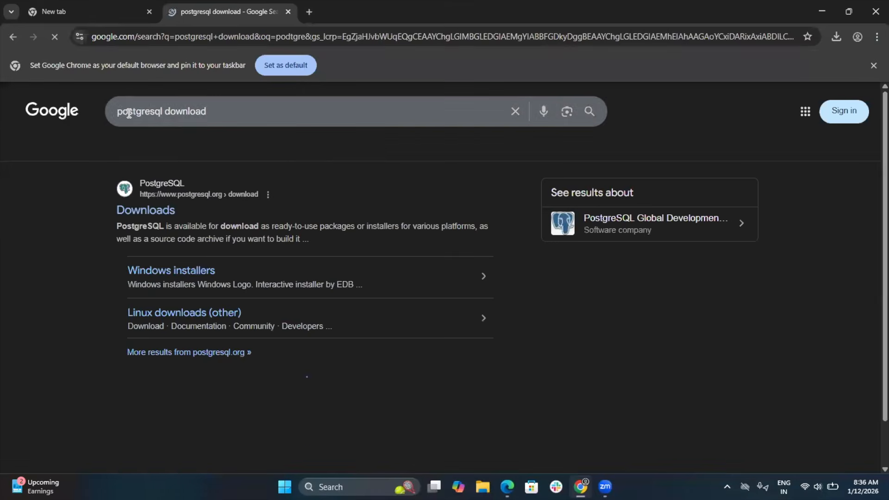
Step: Open the Windows installers page of the official PostgreSQL downloads site from the search results
left_click(153, 215)
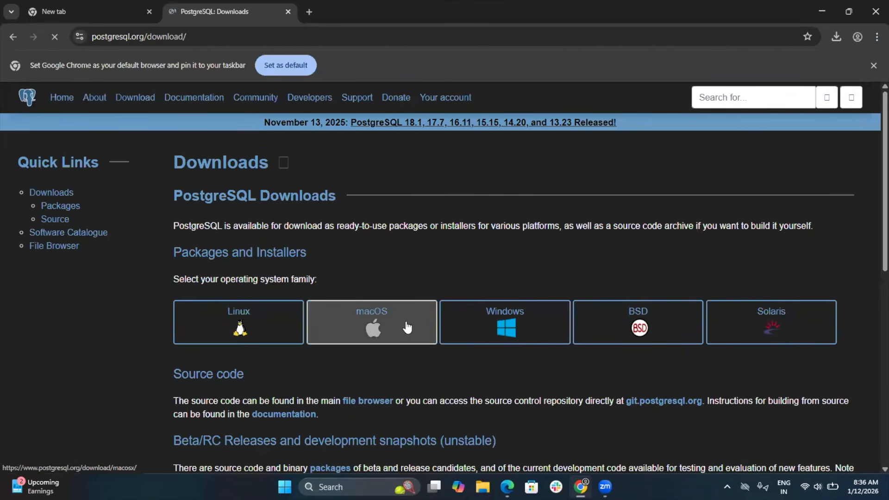
left_click(499, 326)
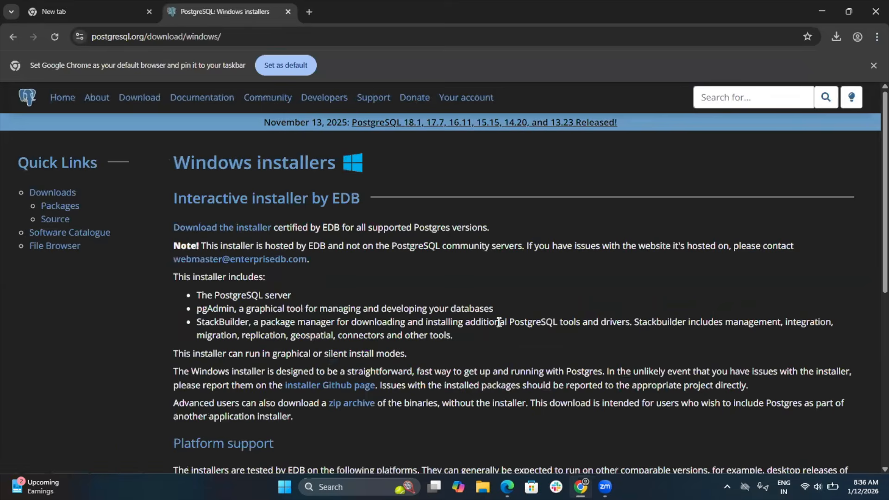
Step: Examine which Windows platforms each Postgres version supports in the platform support table
scroll(499, 322, "down", 3)
scroll(498, 323, "down", 3)
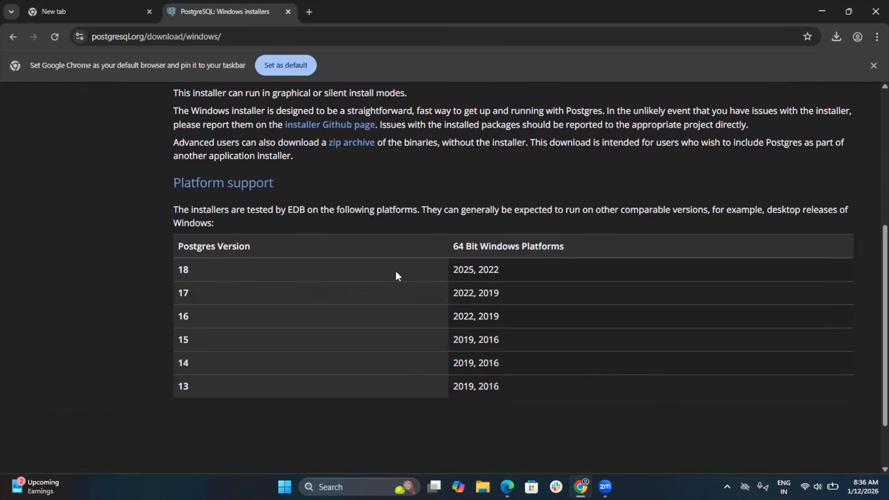
scroll(395, 272, "down", 2)
scroll(396, 271, "up", 3)
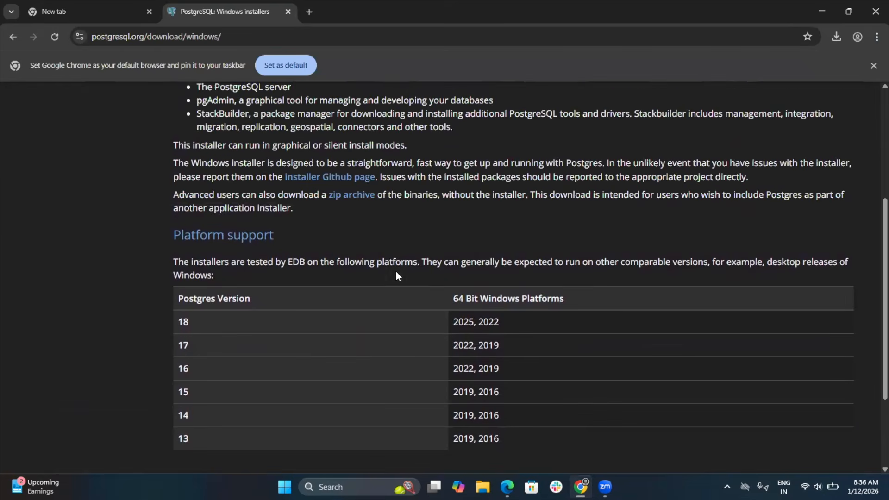
double_click(483, 327)
scroll(483, 329, "up", 4)
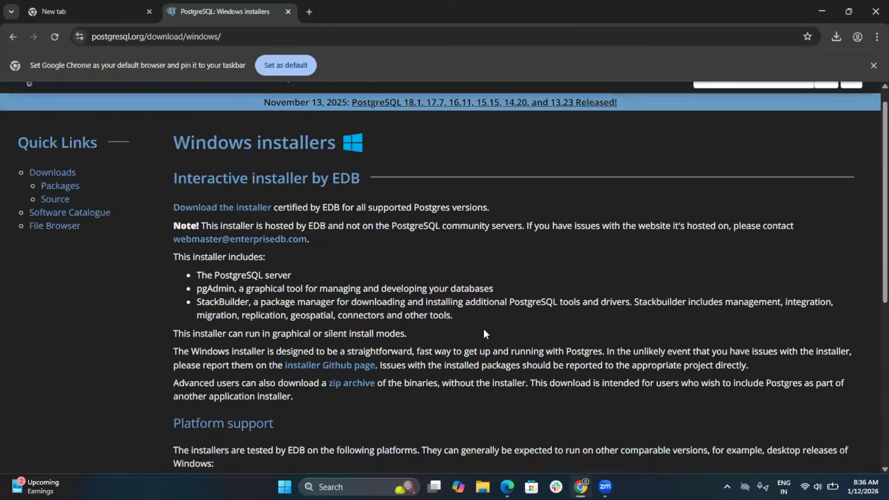
scroll(484, 330, "down", 7)
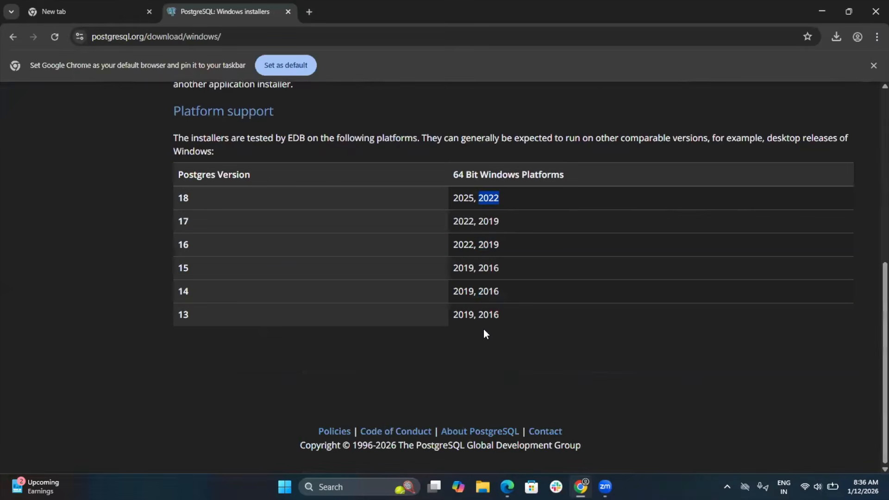
scroll(483, 329, "up", 1)
scroll(455, 246, "up", 7)
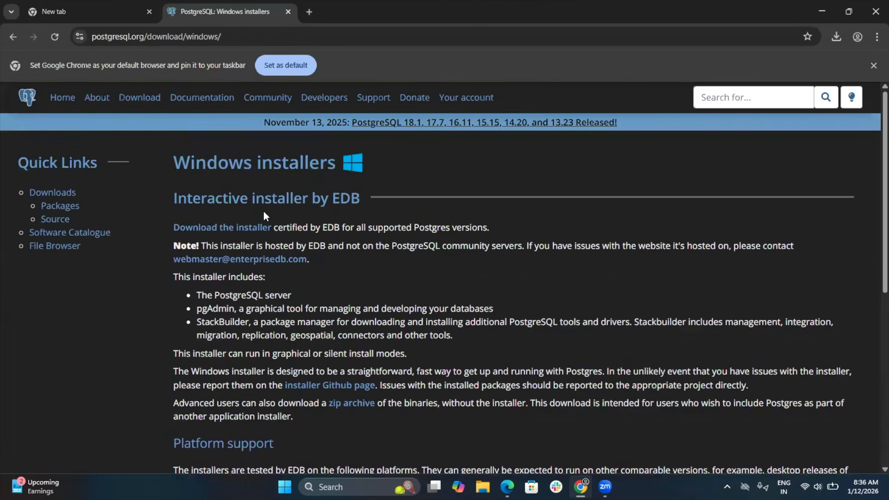
Step: Open the EDB installer page, accept all cookies and download the PostgreSQL 18.1 installer for Windows x86-64
left_click(236, 230)
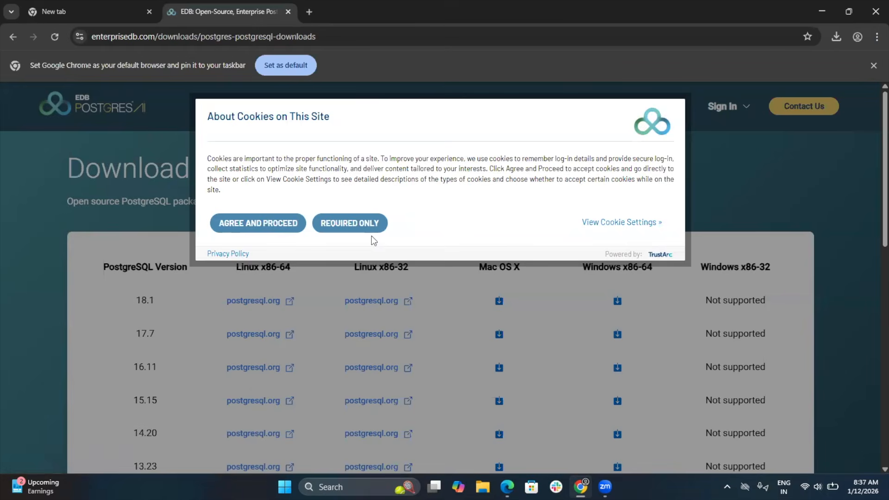
left_click(292, 227)
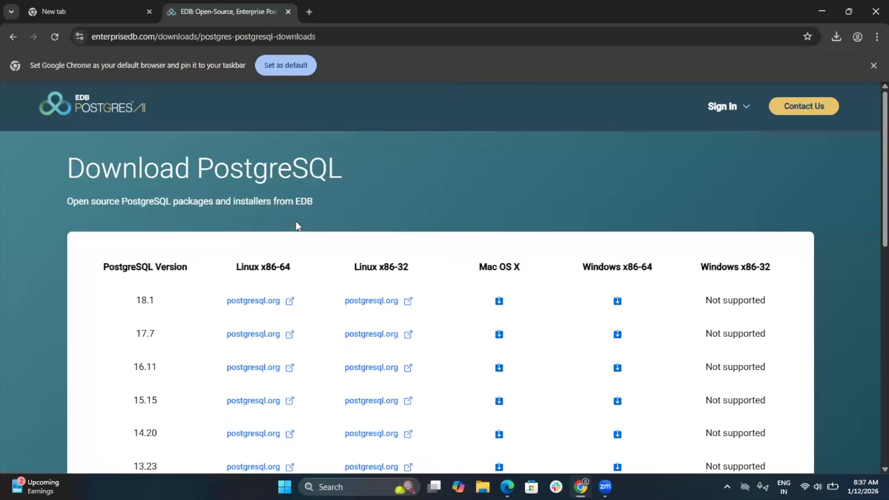
scroll(354, 289, "down", 1)
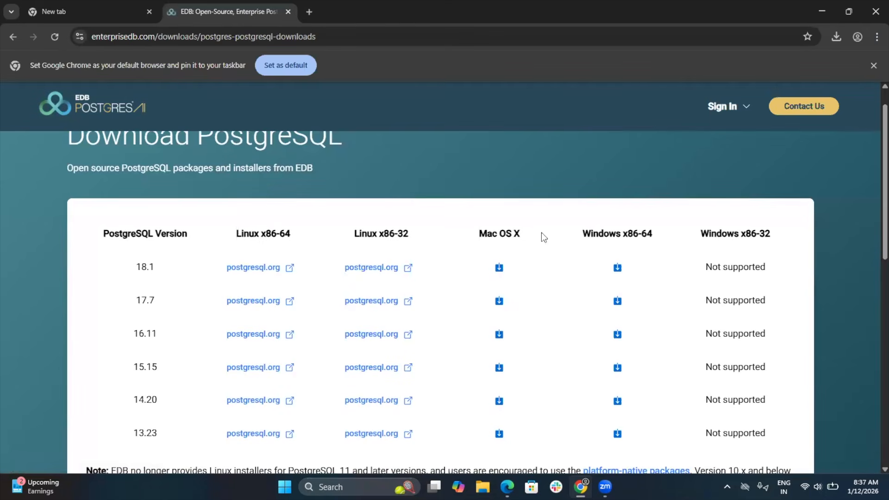
left_click(619, 269)
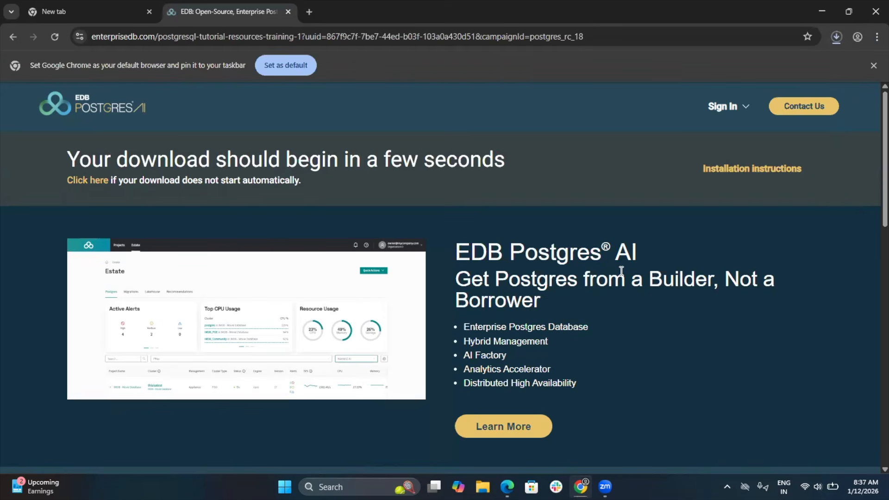
left_click(716, 234)
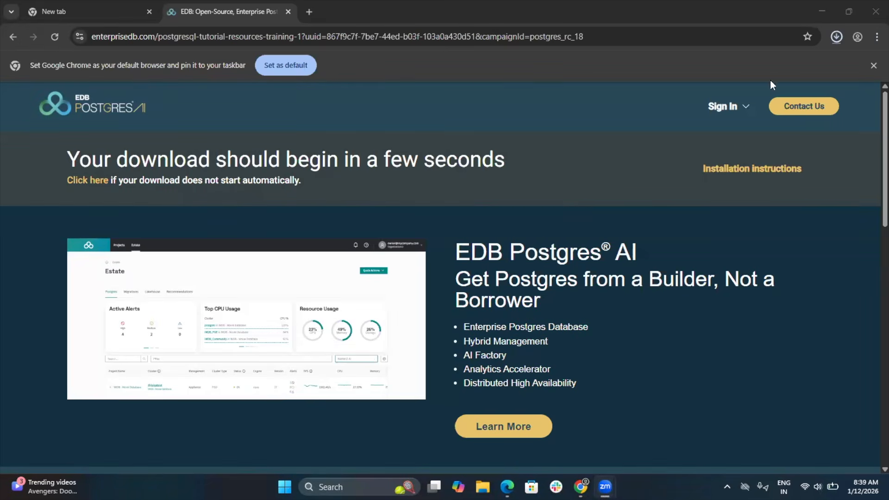
Step: Run the downloaded postgresql-18.1-2-windows-x64 installer and bring its setup wizard to the front
left_click(834, 39)
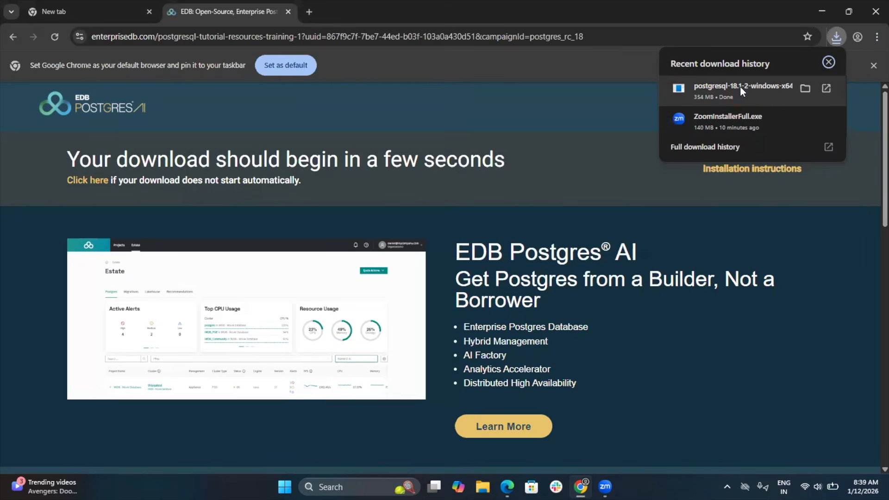
left_click(740, 87)
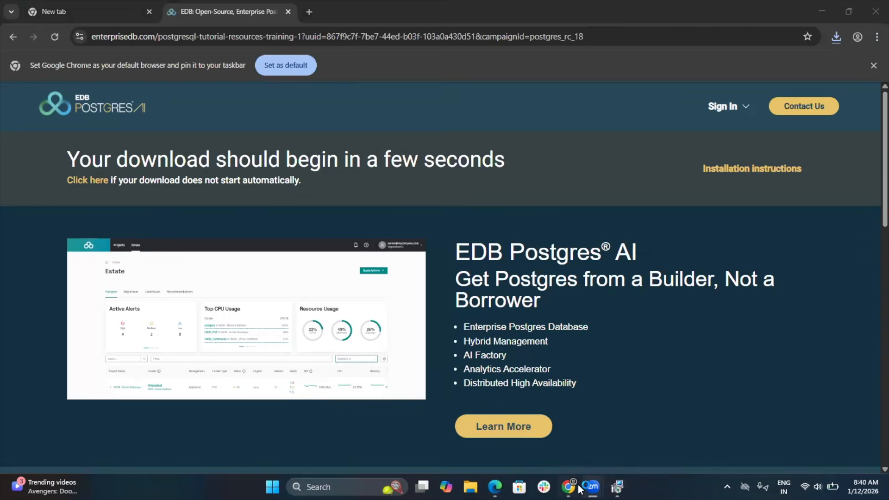
left_click(616, 487)
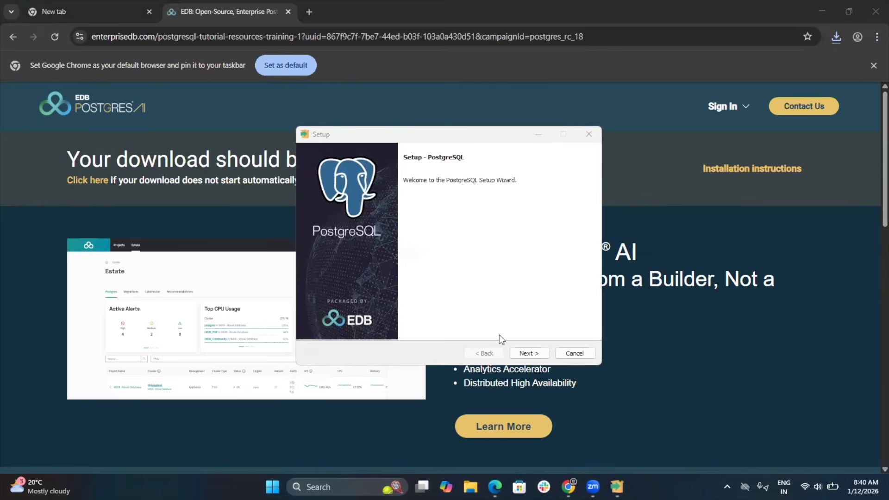
Step: Keep the installation directory C:\Program Files\PostgreSQL\18 and exclude Stack Builder from the components to install
left_click(532, 354)
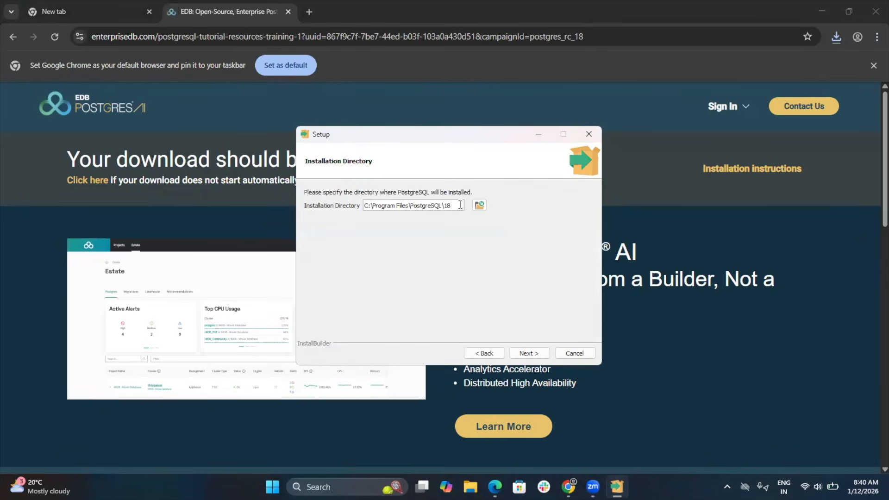
left_click(531, 357)
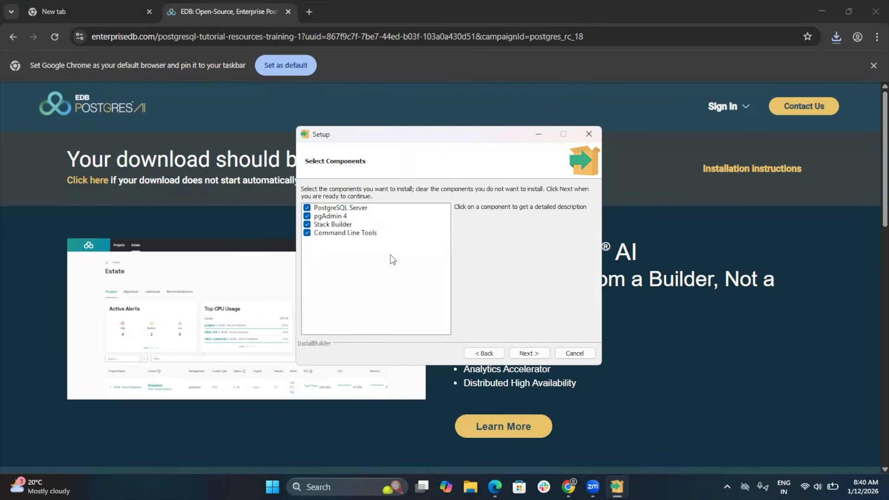
left_click(306, 224)
left_click(527, 354)
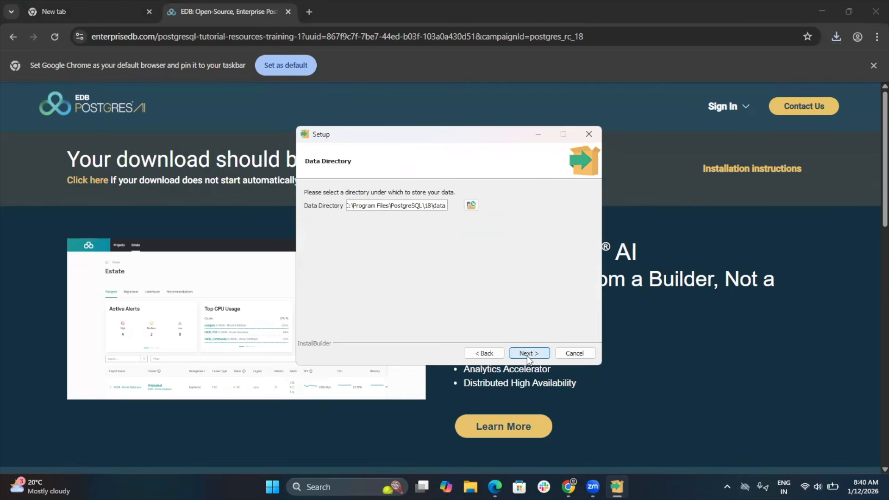
Step: Accept the default data directory and enter and confirm a password for the postgres database superuser
left_click(526, 353)
type("1234")
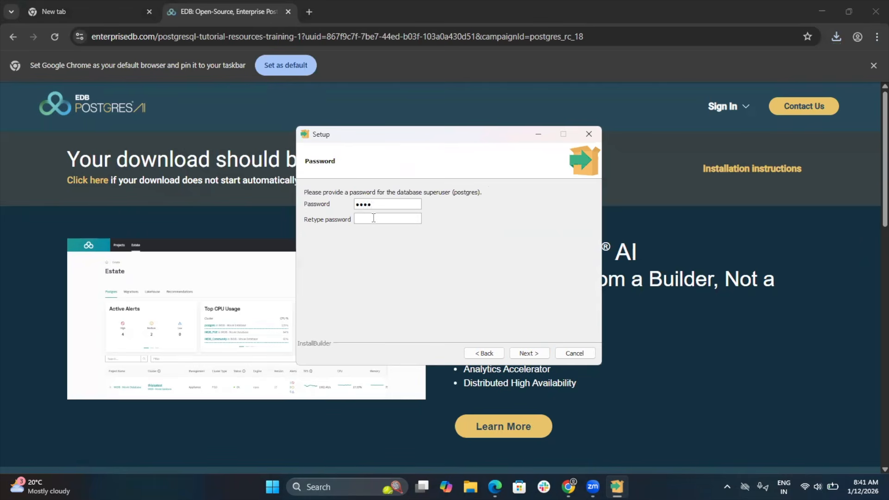
type("1234")
left_click(525, 356)
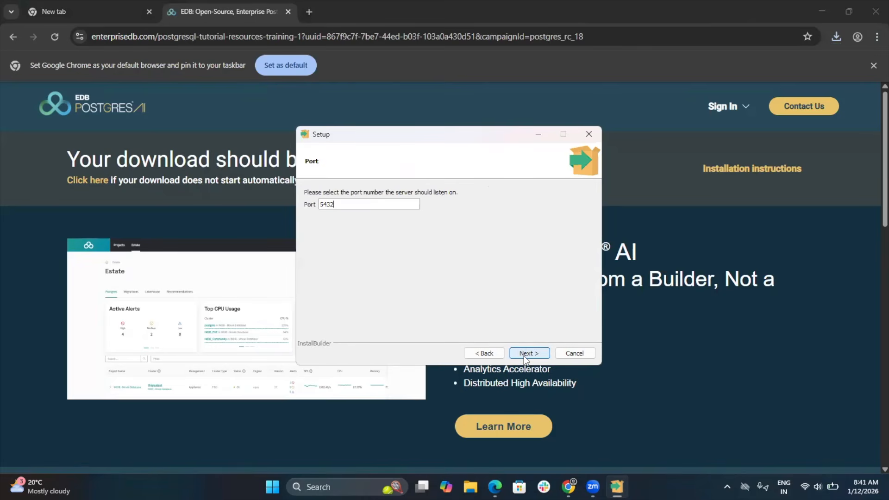
Step: Keep server port 5432 and the DEFAULT locale, and accept the pre-installation summary
left_click(526, 355)
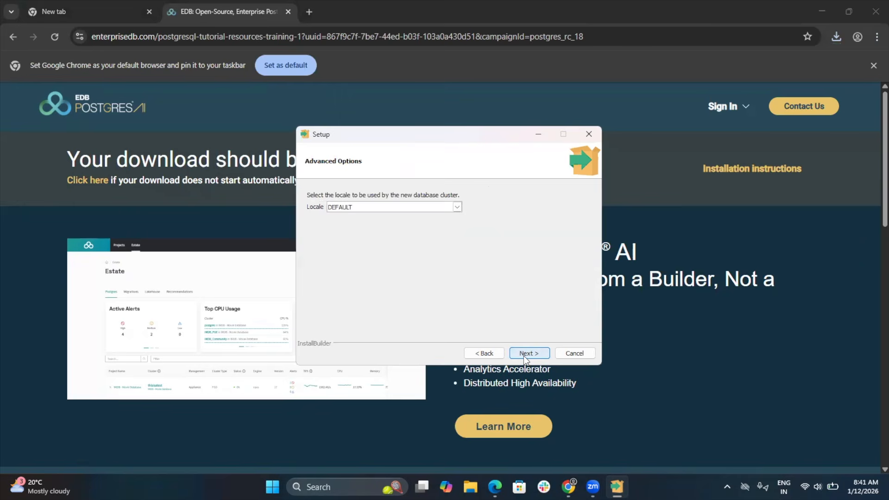
left_click(525, 355)
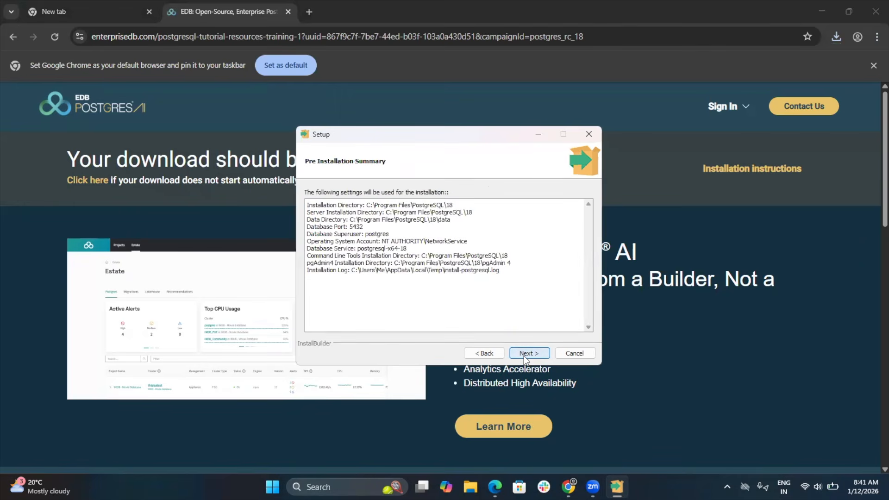
left_click(525, 356)
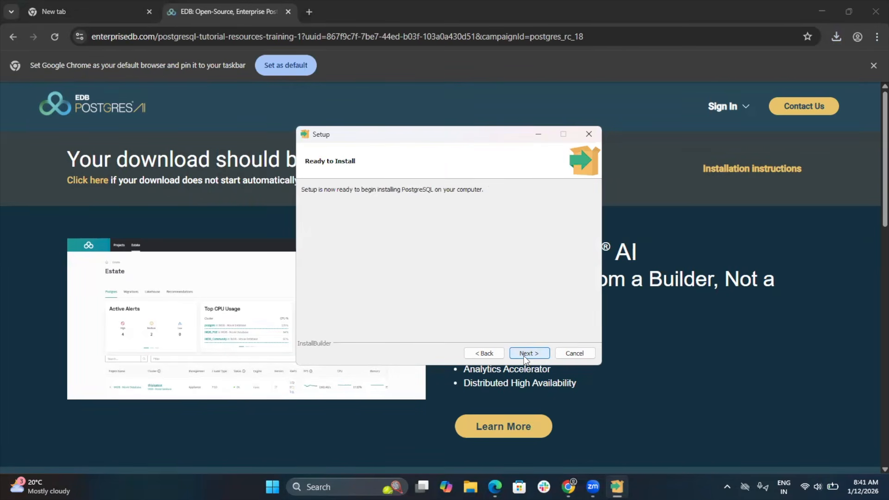
Step: Run the PostgreSQL installation and finish the setup wizard once it completes
left_click(525, 354)
left_click(522, 274)
left_click(535, 354)
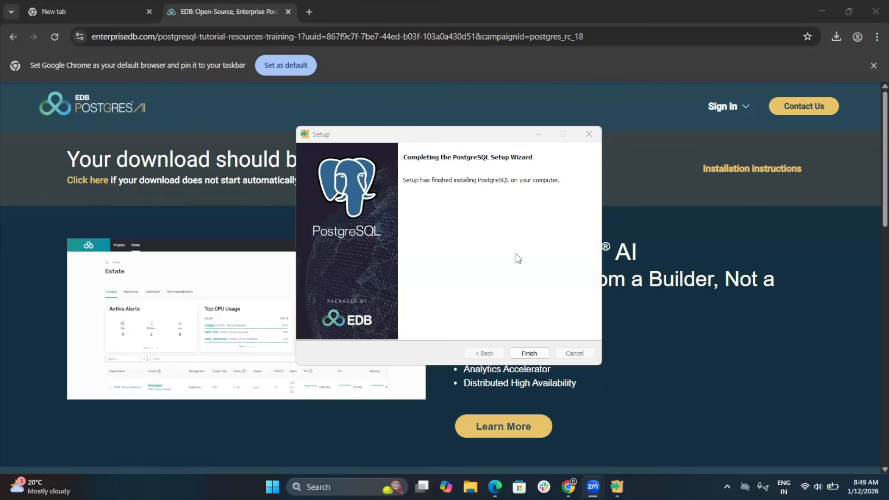
left_click(540, 356)
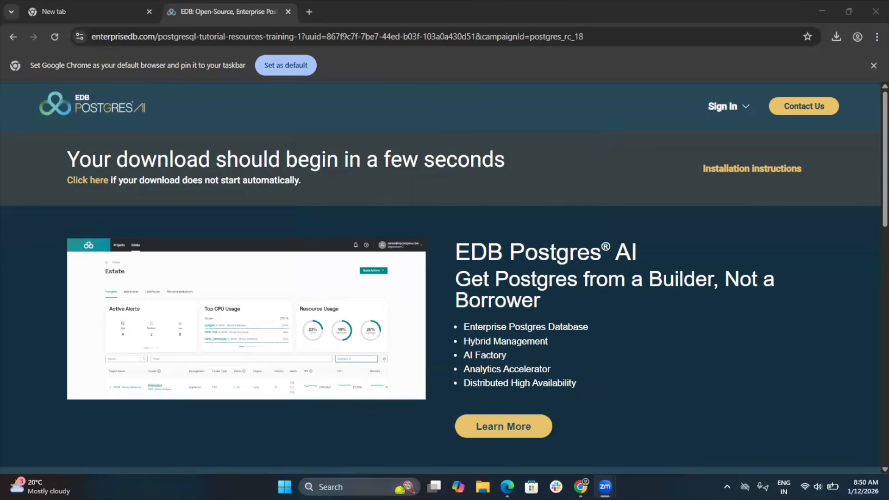
Step: Search Windows for "pgad", launch pgAdmin 4 and widen its window to span the screen
left_click(348, 487)
type("p")
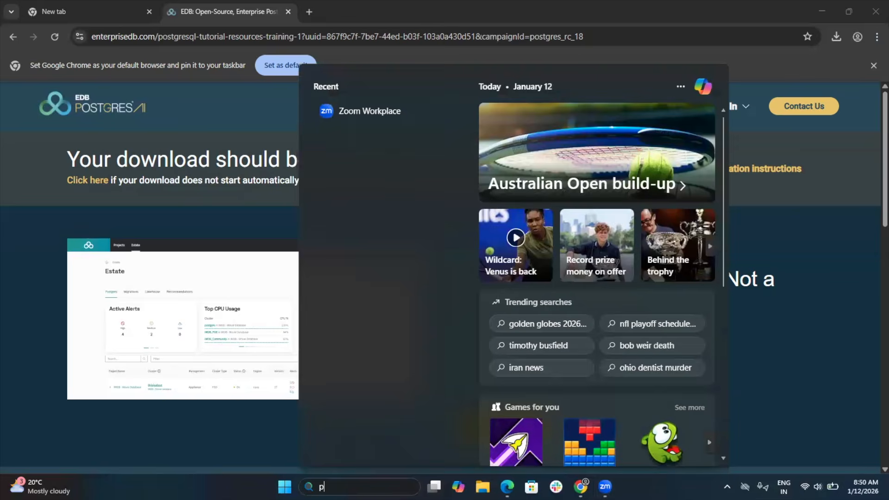
type("gad")
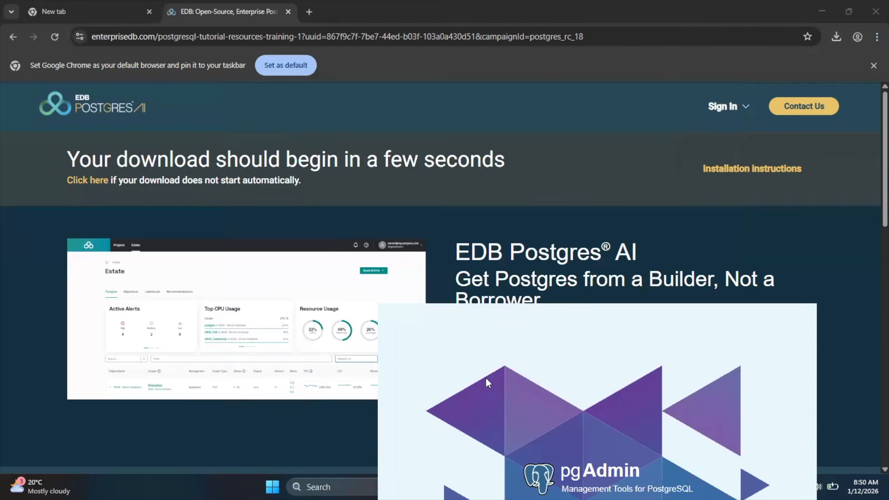
left_click_drag(485, 377, 313, 154)
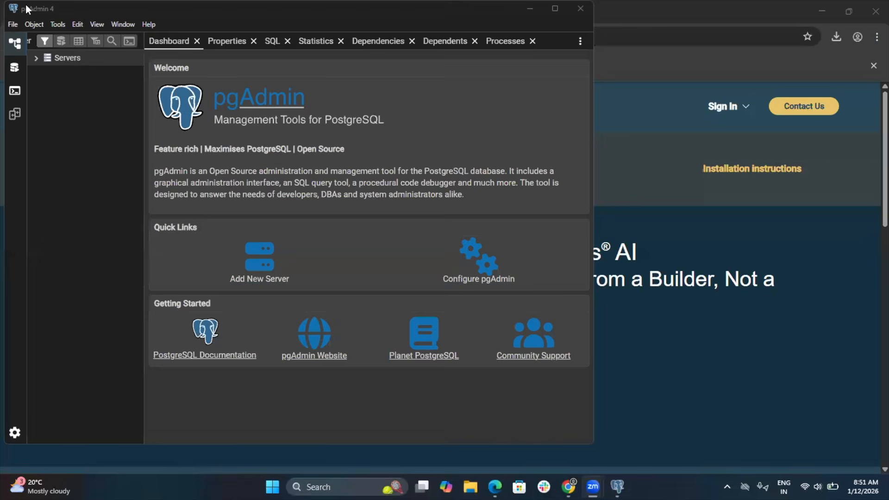
left_click(596, 54)
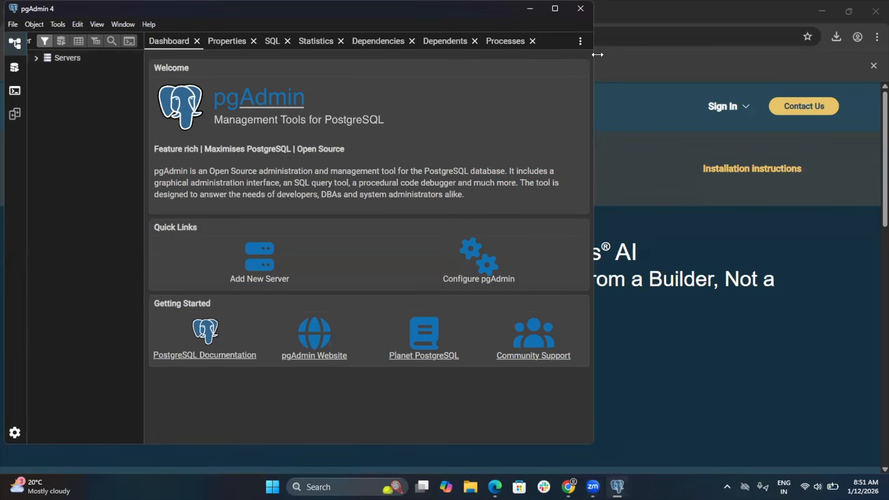
left_click_drag(597, 55, 886, 99)
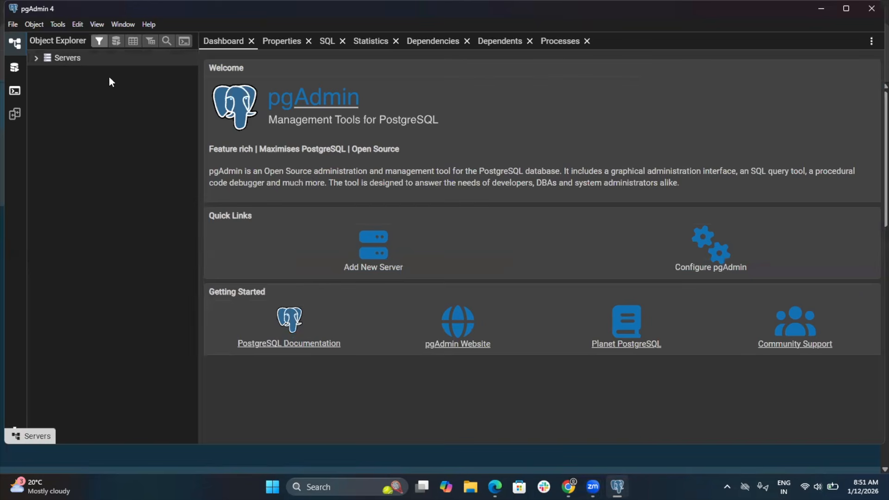
Step: Expand the server list and connect to the PostgreSQL 18 server by entering the postgres user's password
double_click(109, 78)
type("••••")
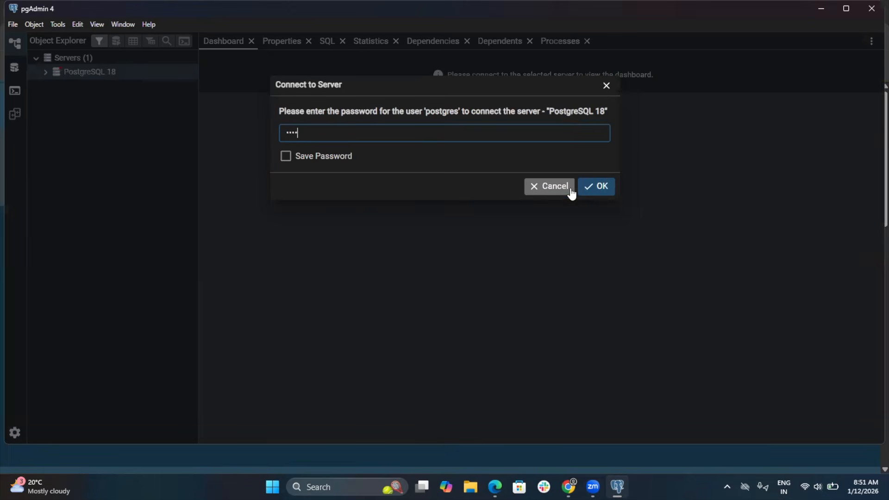
left_click(599, 188)
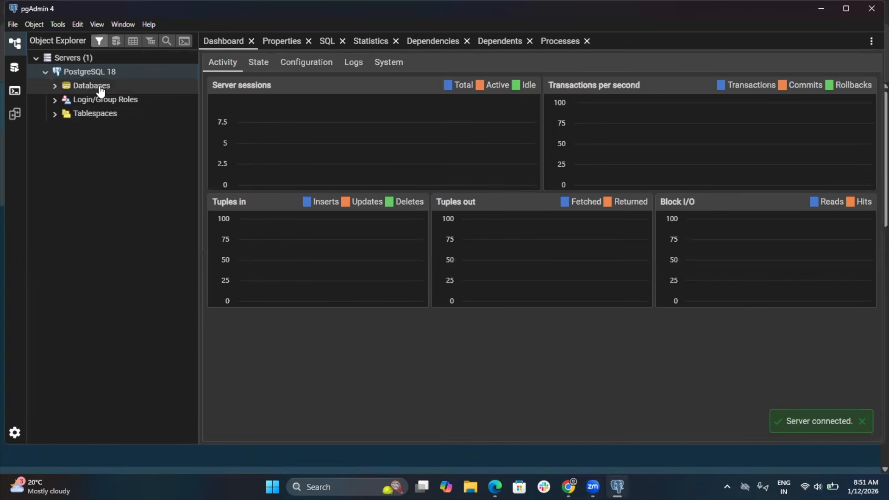
Step: Expand the Databases node under PostgreSQL 18 and select it in the object tree
left_click(101, 90)
right_click(100, 88)
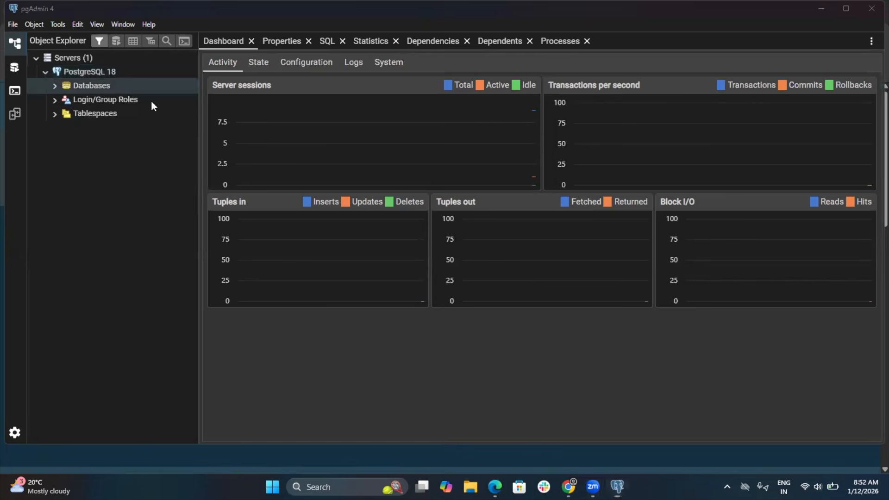
left_click(124, 85)
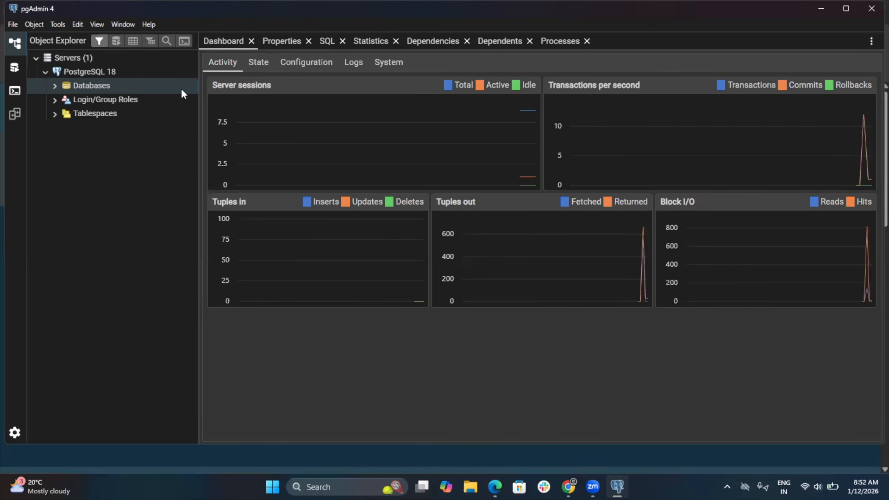
left_click(95, 90)
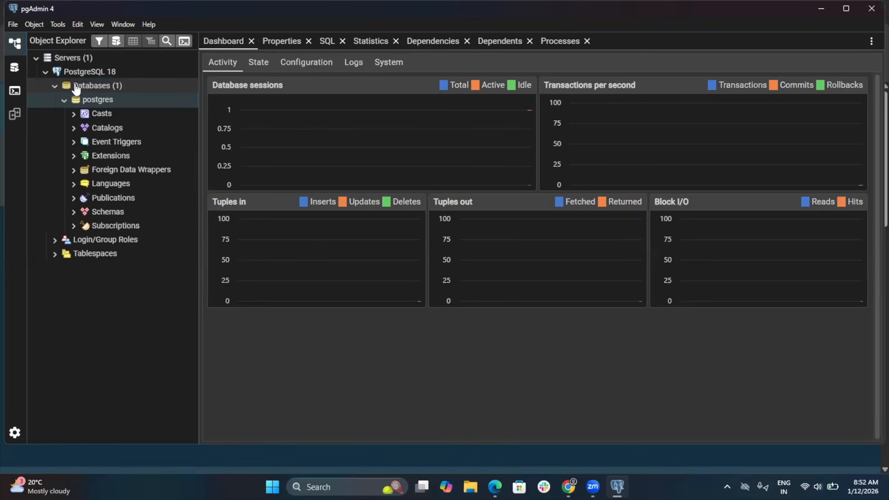
left_click(81, 87)
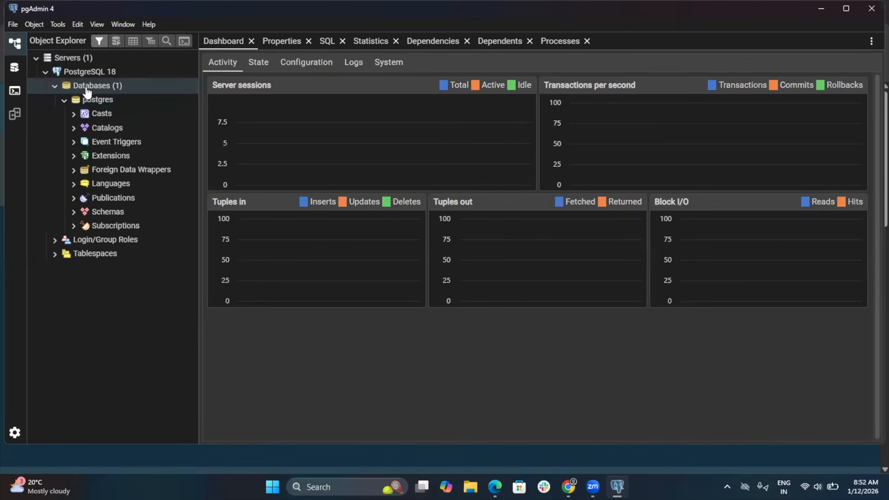